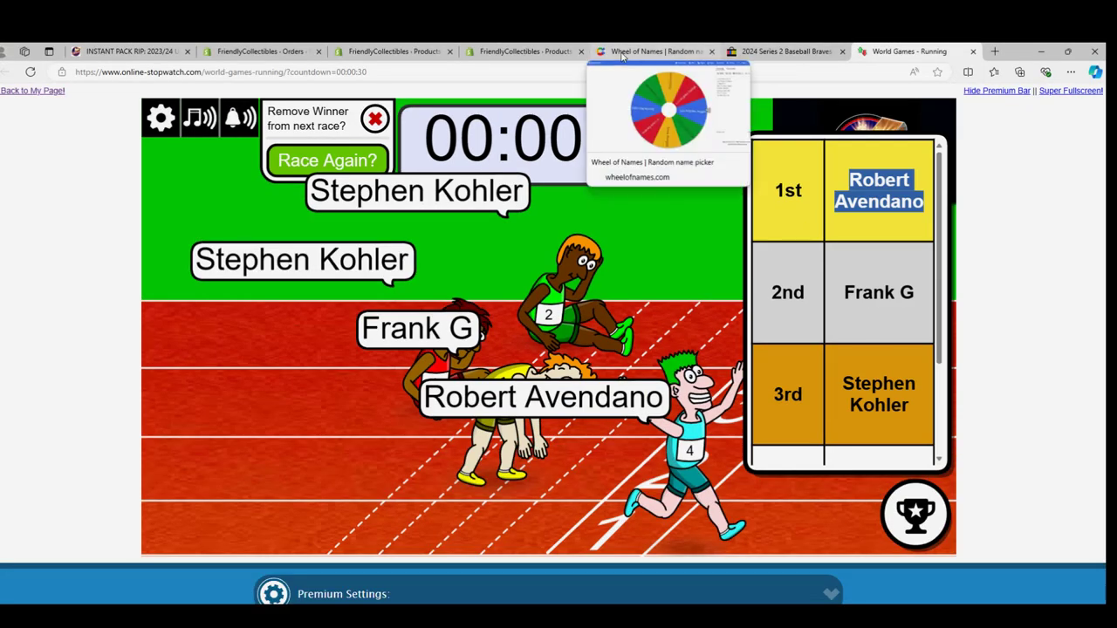
# - Spin the team wheel twice, removing winners Los Angeles Dodgers and Toronto Blue Jays
pyautogui.click(628, 51)
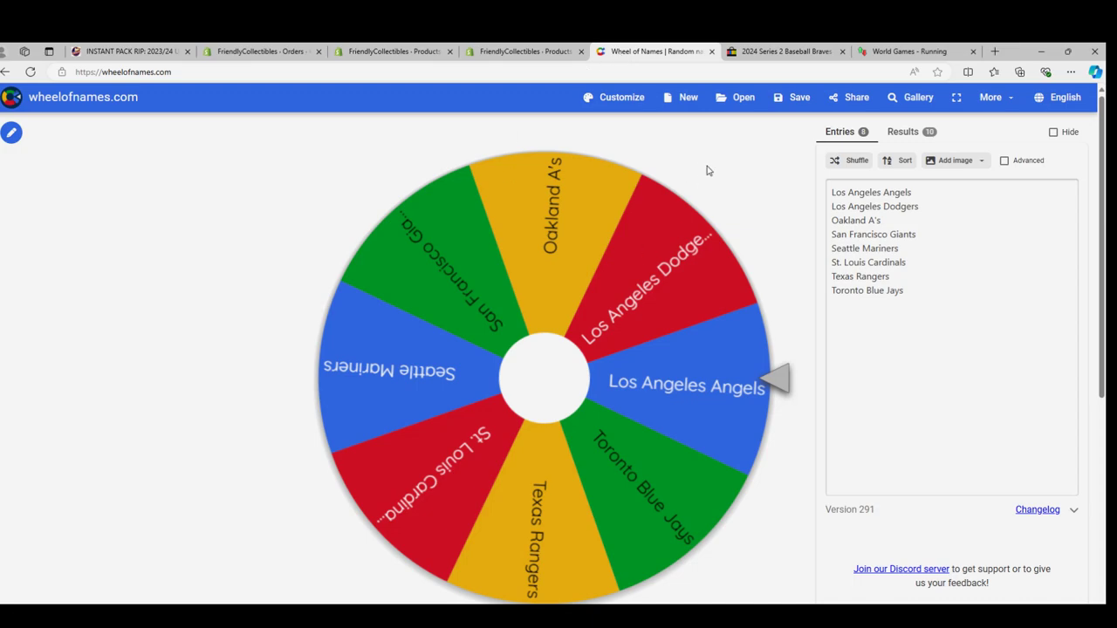
pyautogui.hotkey('ctrl', 'Return')
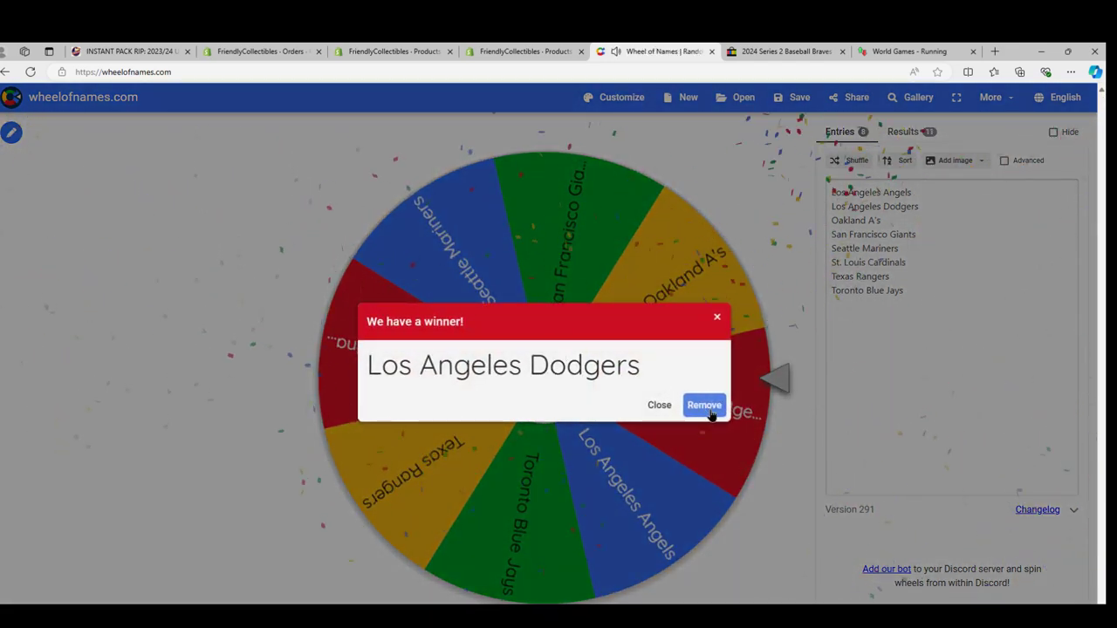
pyautogui.click(705, 405)
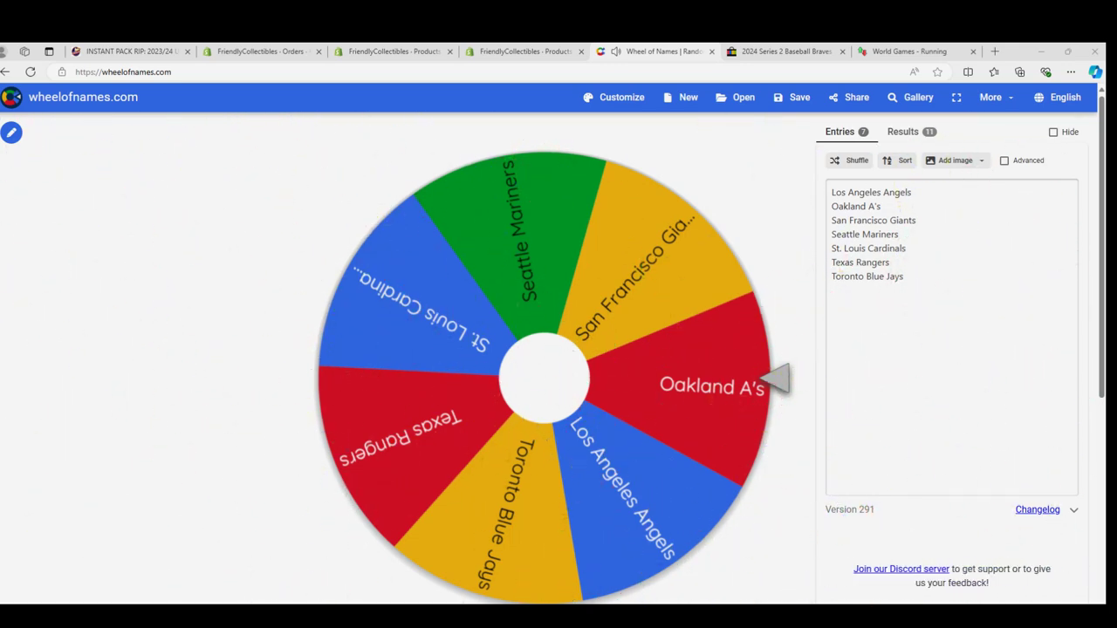
pyautogui.click(720, 174)
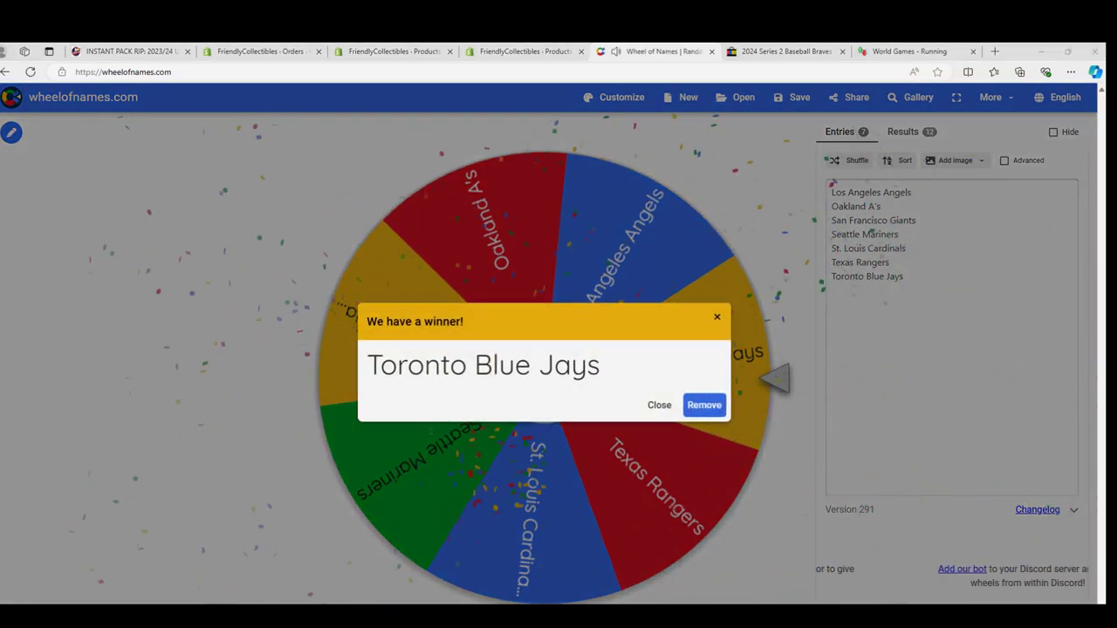
pyautogui.click(703, 405)
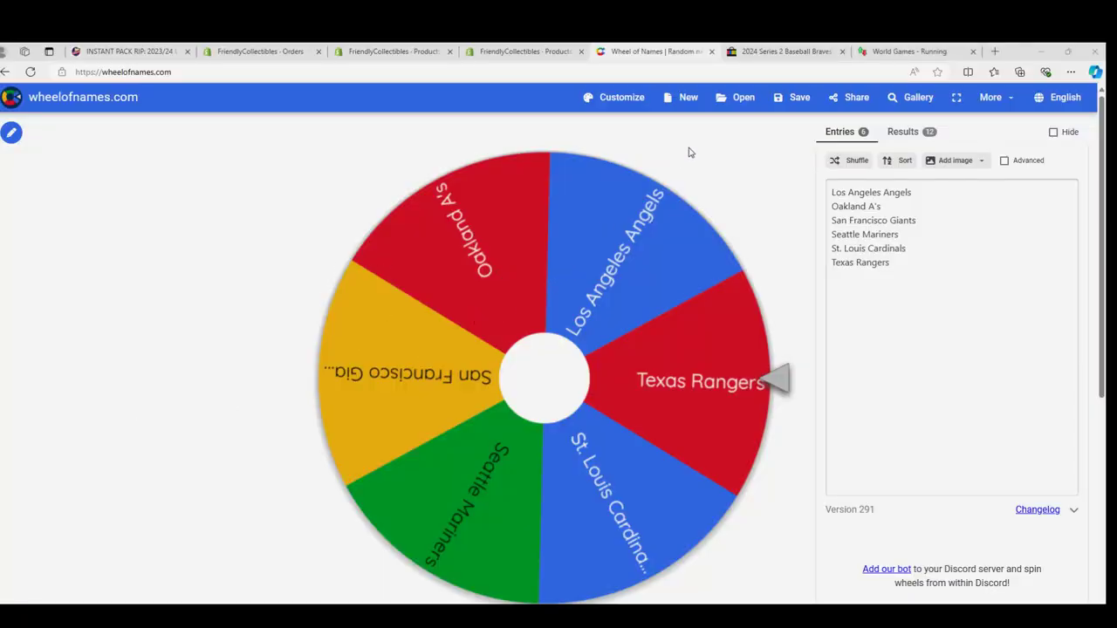
# - Spin twice more, removing San Francisco Giants and then Oakland A's from the wheel
pyautogui.hotkey('ctrl', 'Return')
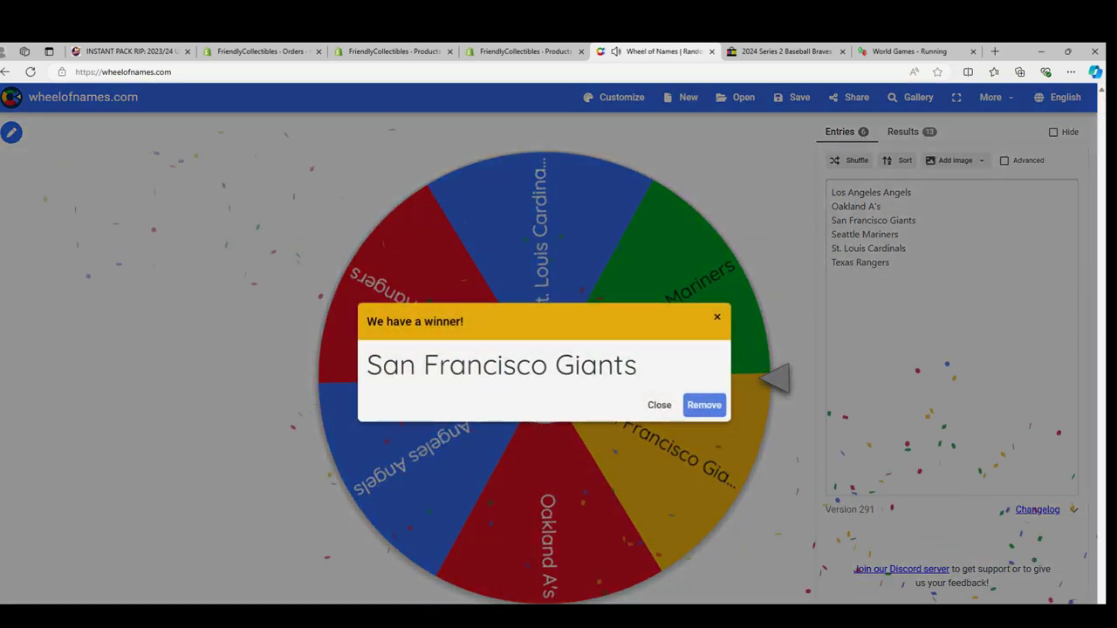
pyautogui.click(705, 406)
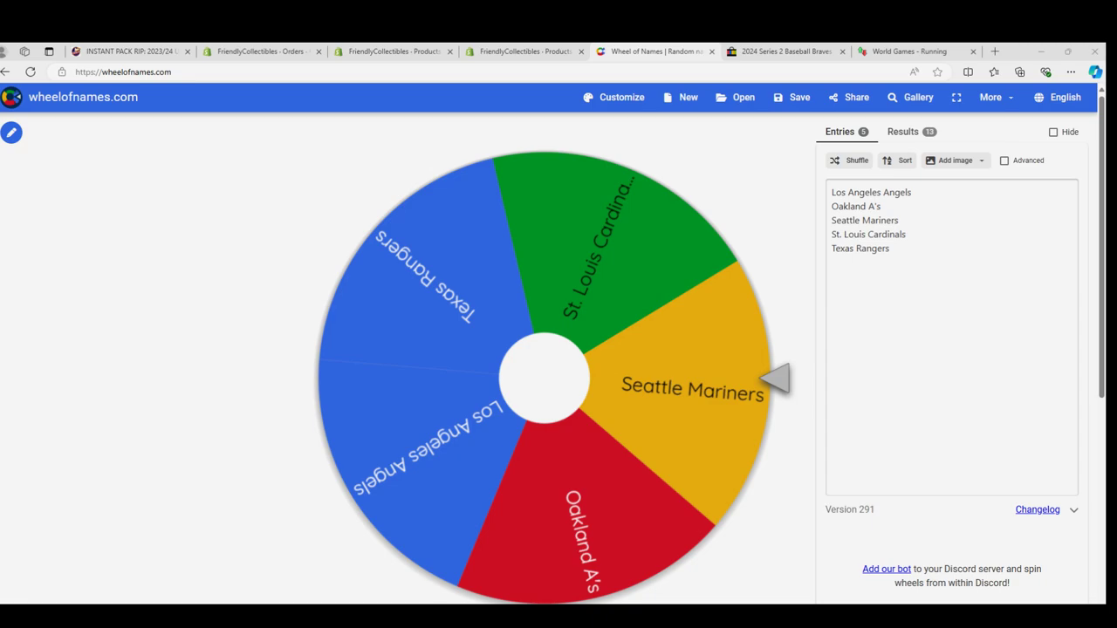
pyautogui.hotkey('ctrl', 'Return')
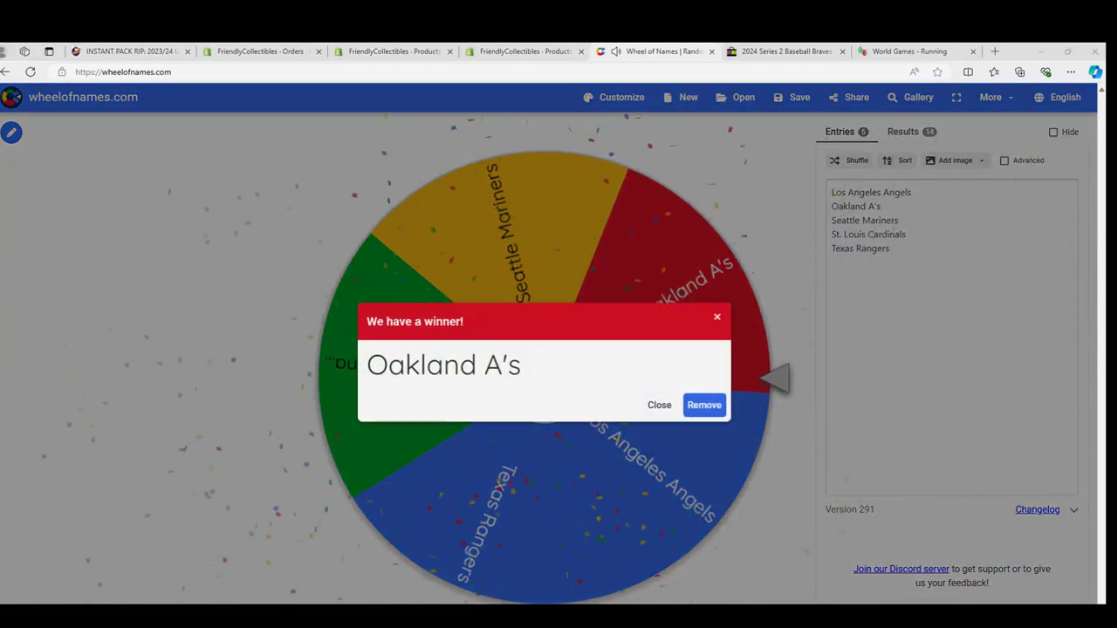
pyautogui.click(704, 405)
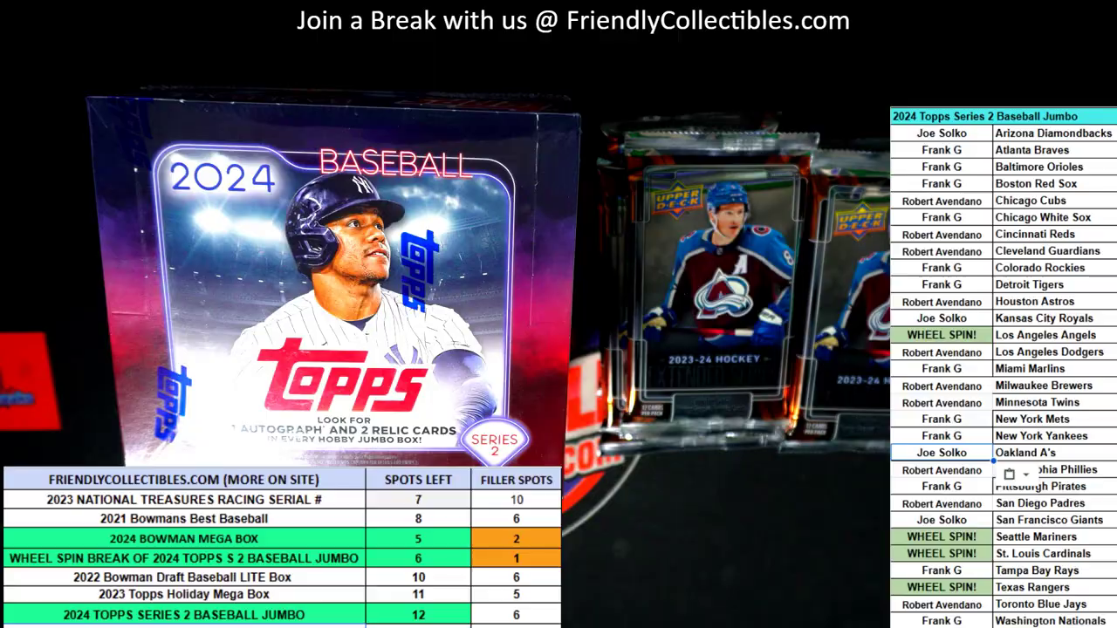
pyautogui.scroll(-2, 479, 295)
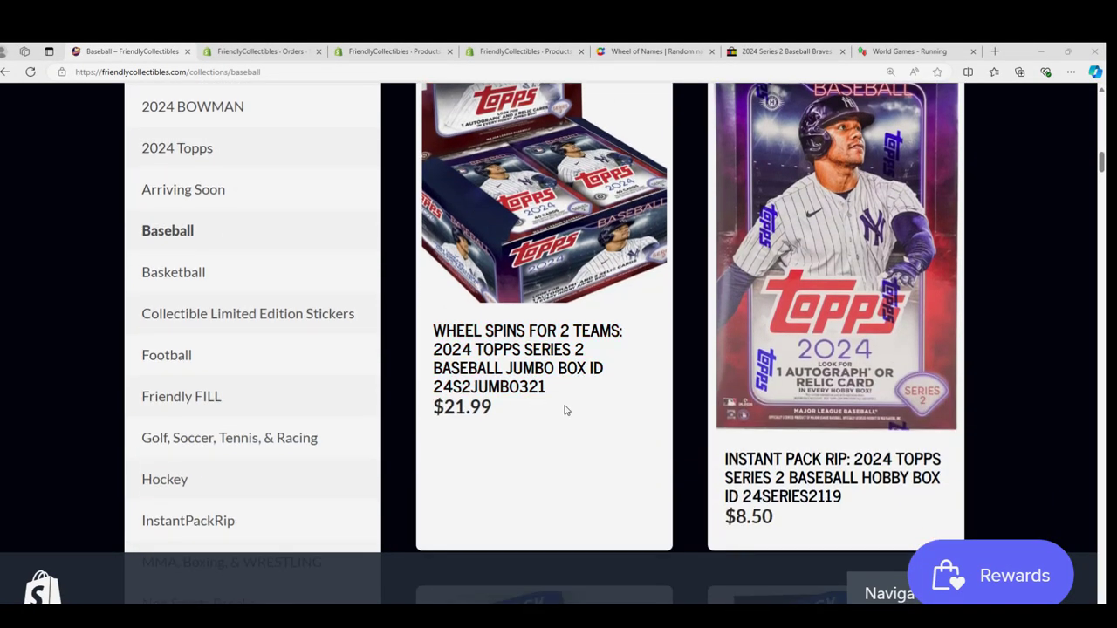
# - Select and copy 24S2JUMBO321 from the two-team wheel spin jumbo listing's title
pyautogui.moveTo(546, 386); pyautogui.dragTo(434, 387)
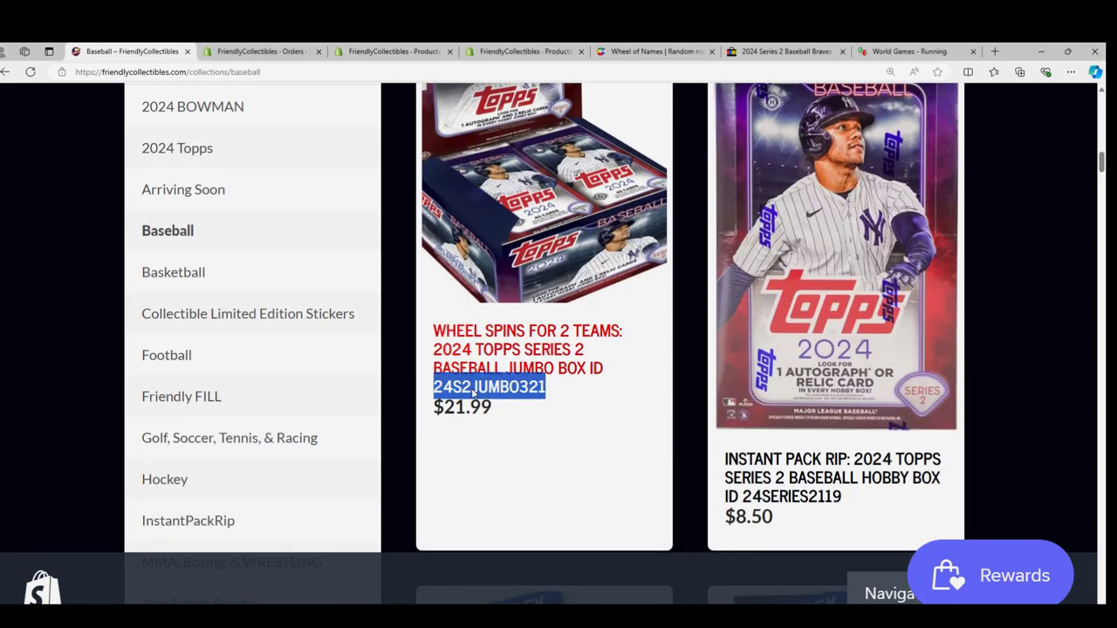
pyautogui.rightClick(434, 387)
pyautogui.click(501, 187)
pyautogui.scroll(3, 502, 395)
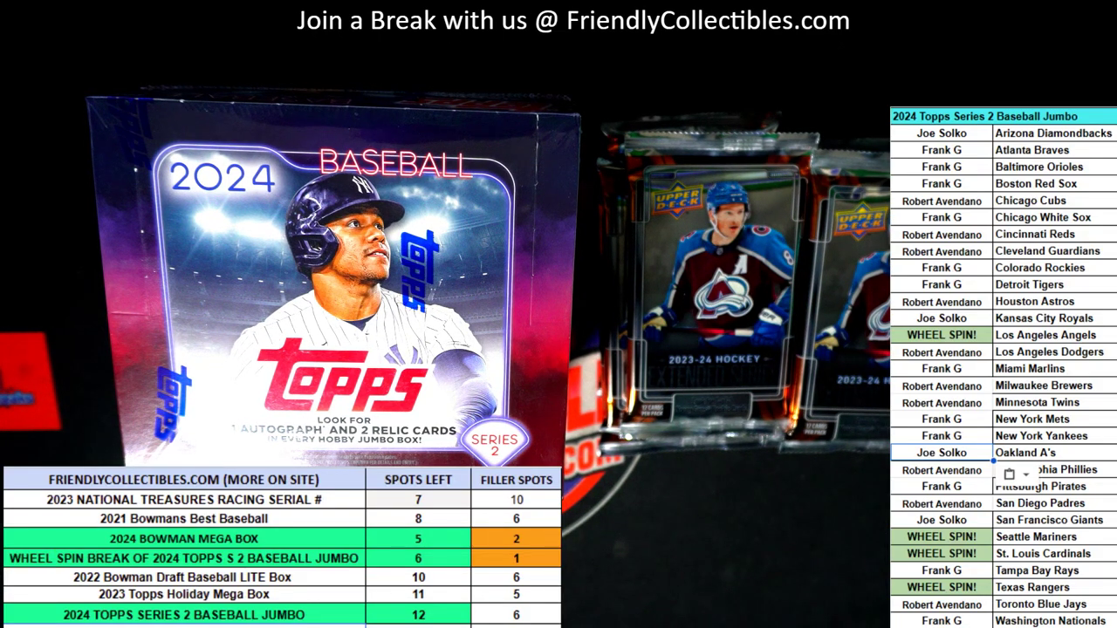
# - Replace the WHEEL SPIN BREAK row's SPOTS LEFT value of 6 with 1
pyautogui.click(257, 577)
pyautogui.click(418, 559)
pyautogui.press('Delete')
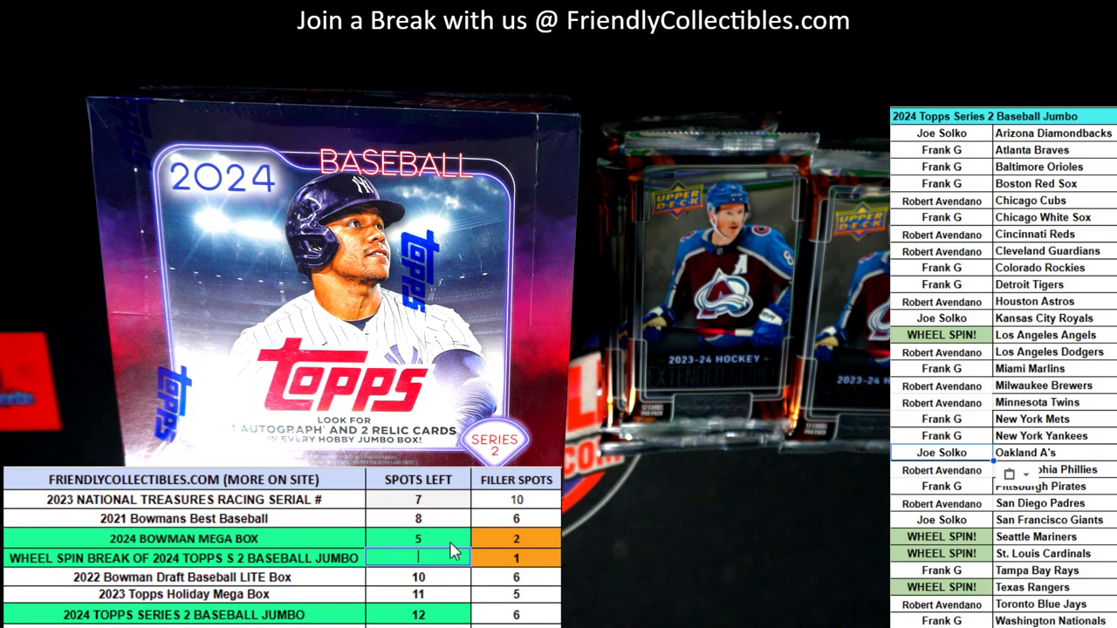
pyautogui.write('1')
pyautogui.click(524, 559)
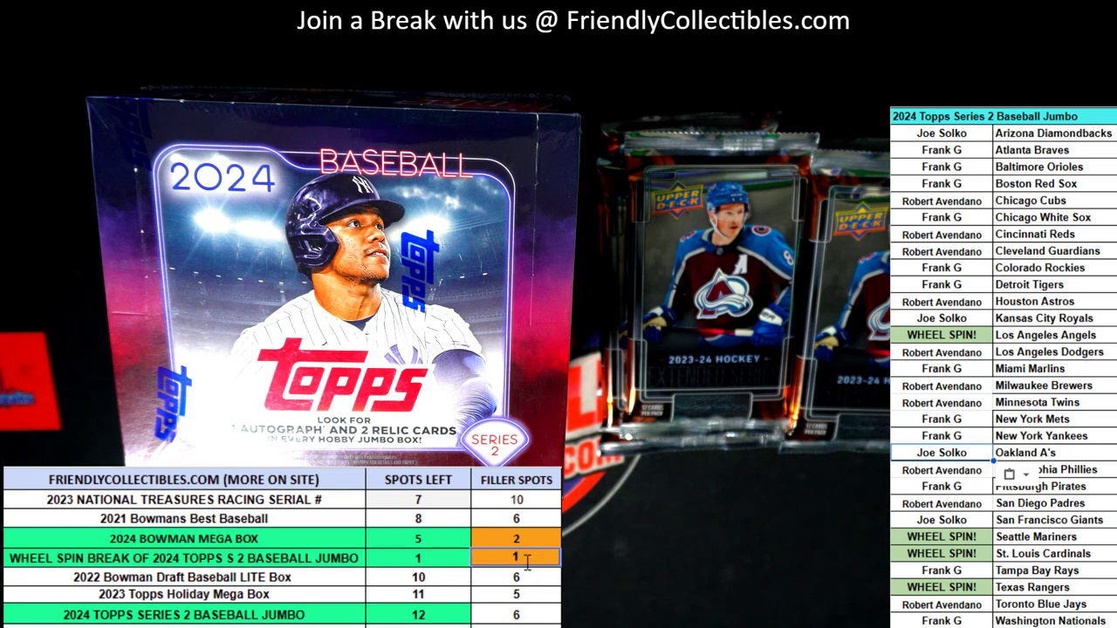